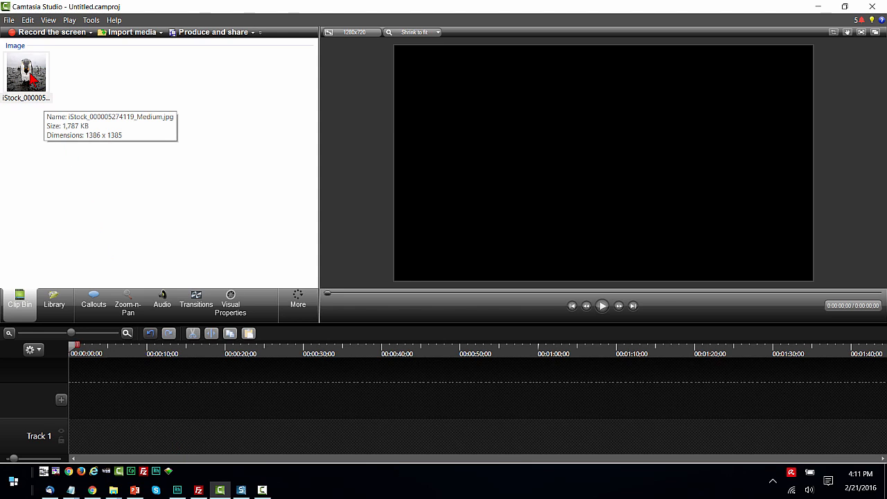
Place the penguin image at the start of Track 1 and extend the clip to about 19 seconds.
{"action": "left_click", "coordinate": [30, 76]}
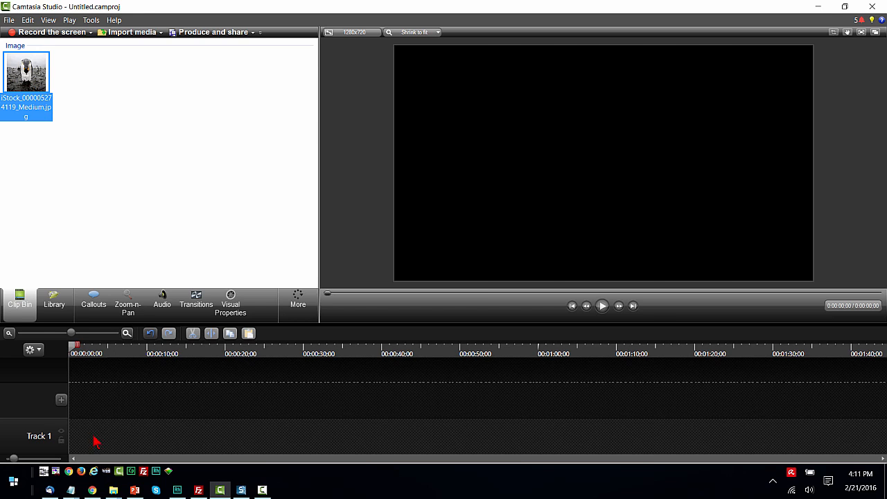
{"action": "left_click_drag", "start_coordinate": [93, 436], "coordinate": [90, 442]}
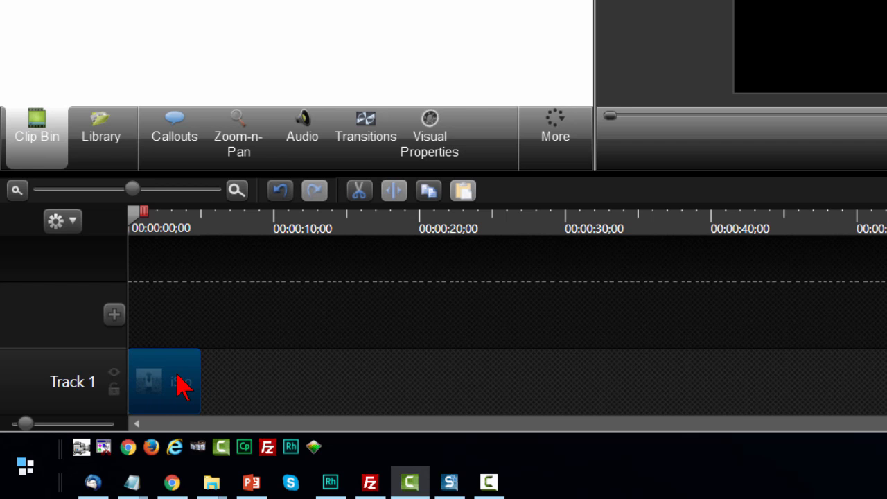
{"action": "right_click", "coordinate": [181, 385]}
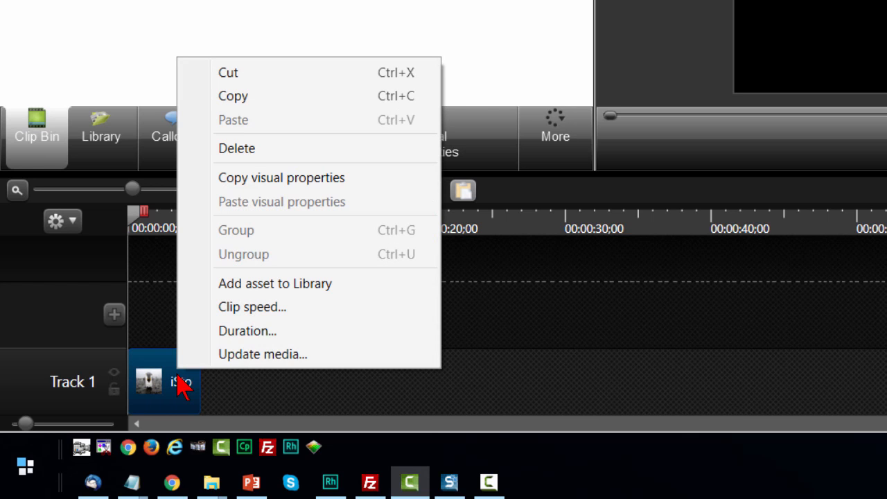
{"action": "left_click", "coordinate": [234, 337]}
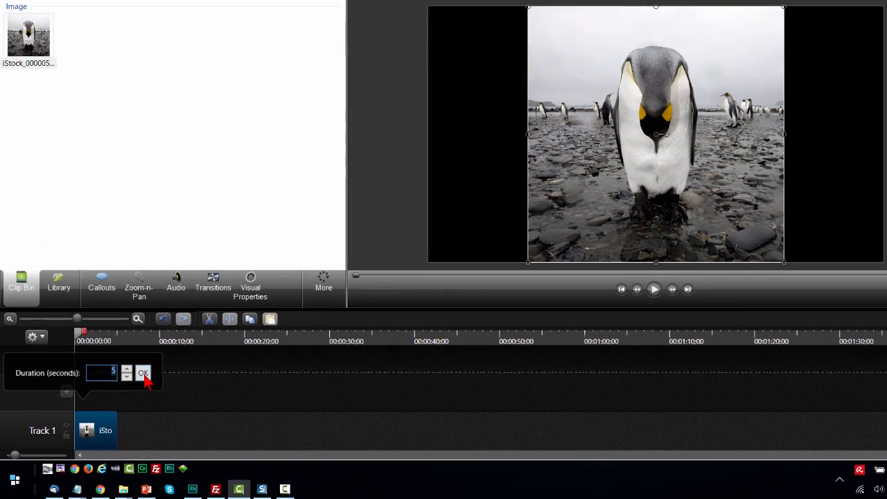
{"action": "left_click", "coordinate": [245, 284]}
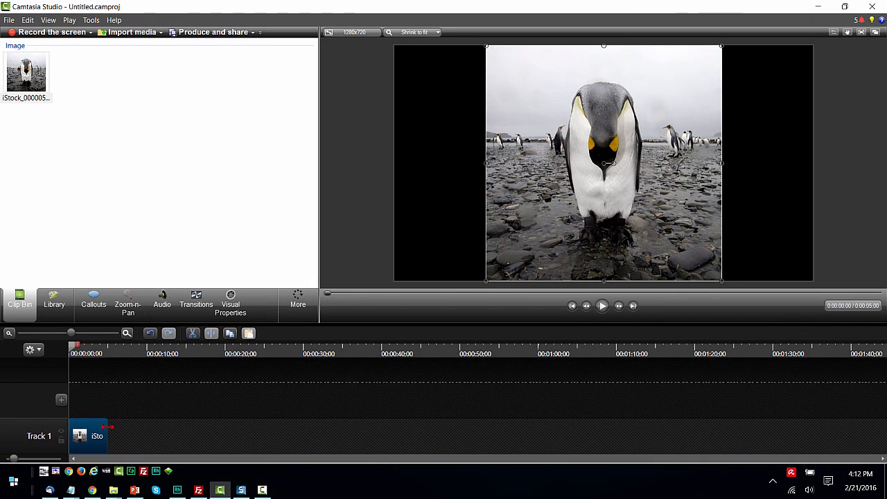
{"action": "left_click_drag", "start_coordinate": [107, 428], "coordinate": [219, 434]}
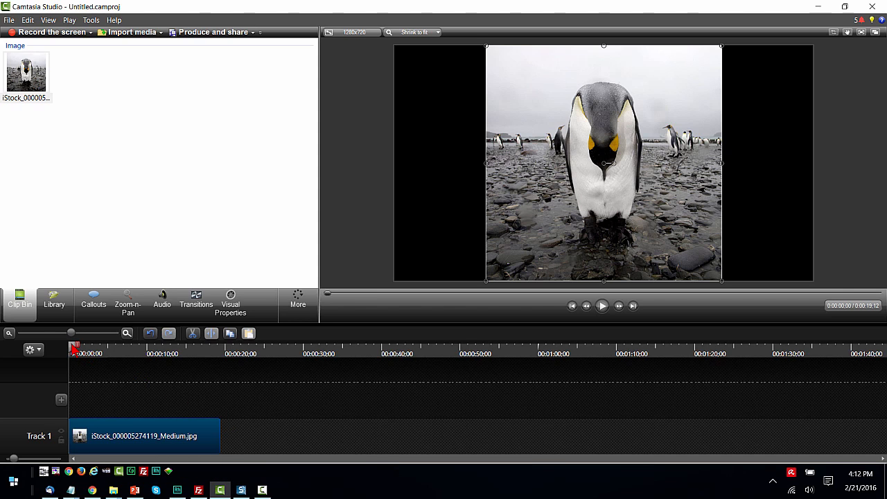
Near the clip's start, shrink the penguin image towards its lower-left corner to 1% scale, at about X -352, Y -351.
{"action": "mouse_move", "coordinate": [75, 349]}
{"action": "left_mouse_down"}
{"action": "mouse_move", "coordinate": [216, 369]}
{"action": "mouse_move", "coordinate": [74, 369]}
{"action": "left_mouse_up"}
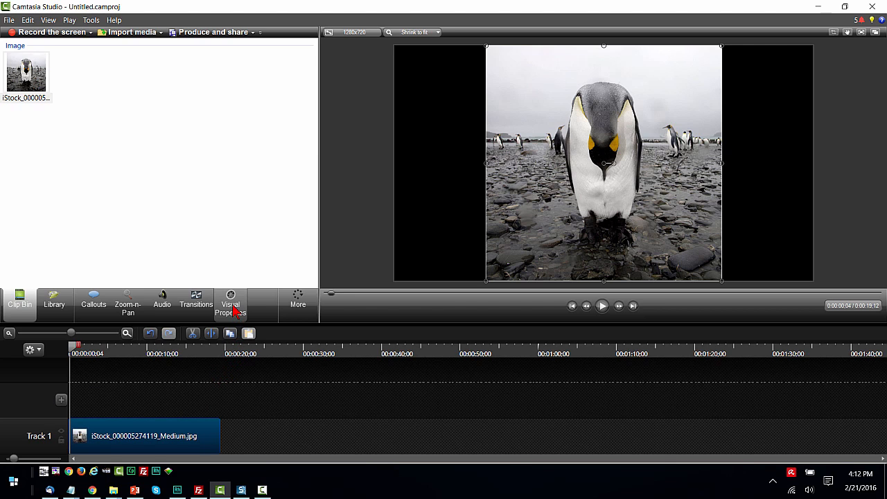
{"action": "left_click", "coordinate": [304, 305]}
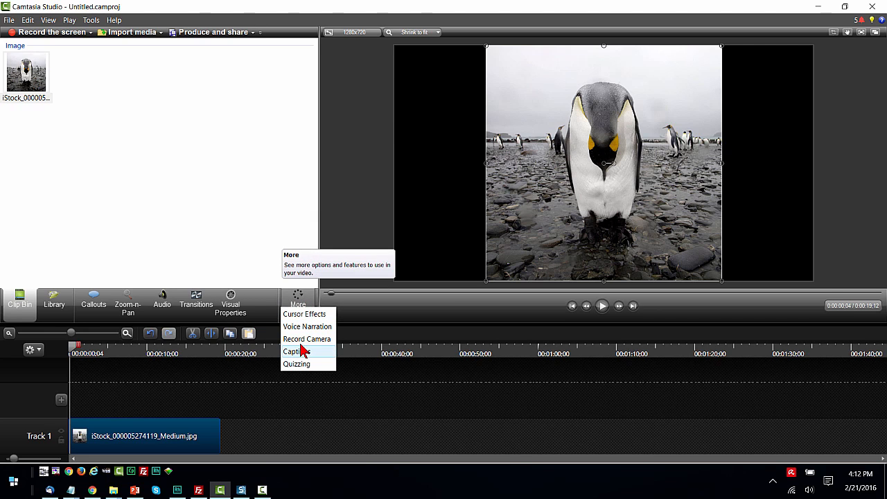
{"action": "left_click", "coordinate": [233, 307]}
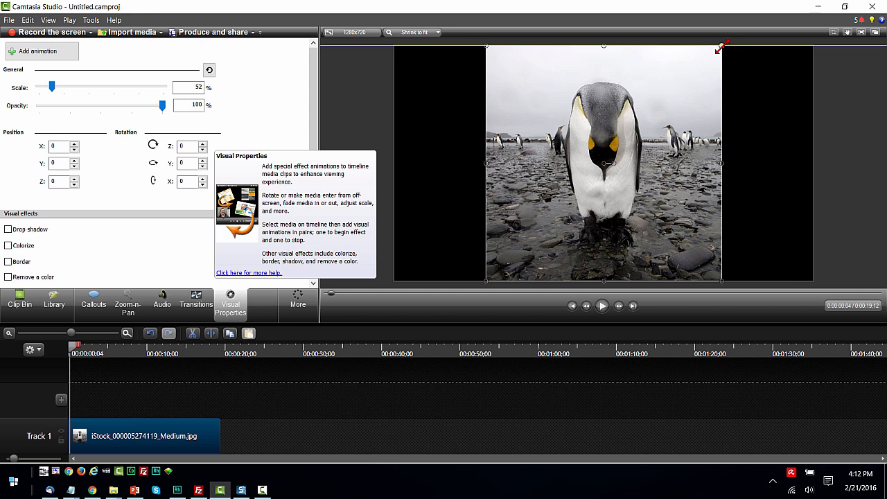
{"action": "left_click_drag", "start_coordinate": [720, 46], "coordinate": [492, 285]}
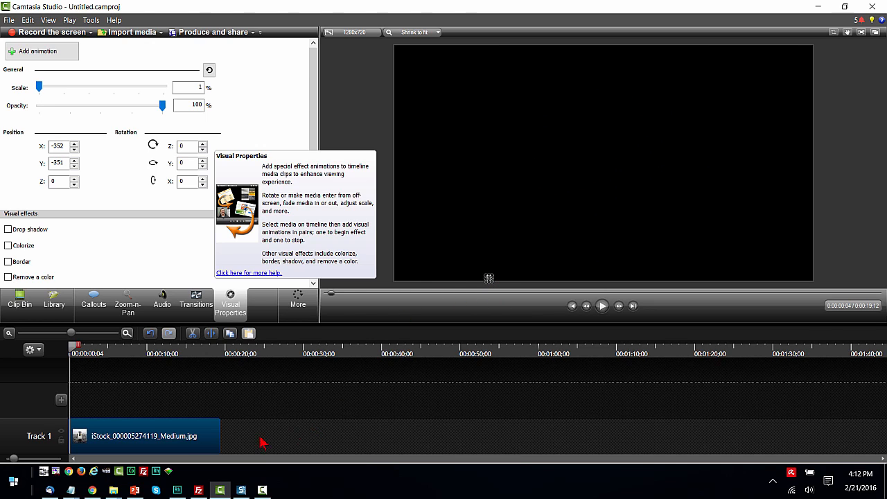
Add a visual animation at 0:00:09;14 that enlarges the penguin image to 52% scale, centred at X 0, Y 0.
{"action": "left_click_drag", "start_coordinate": [73, 350], "coordinate": [144, 356]}
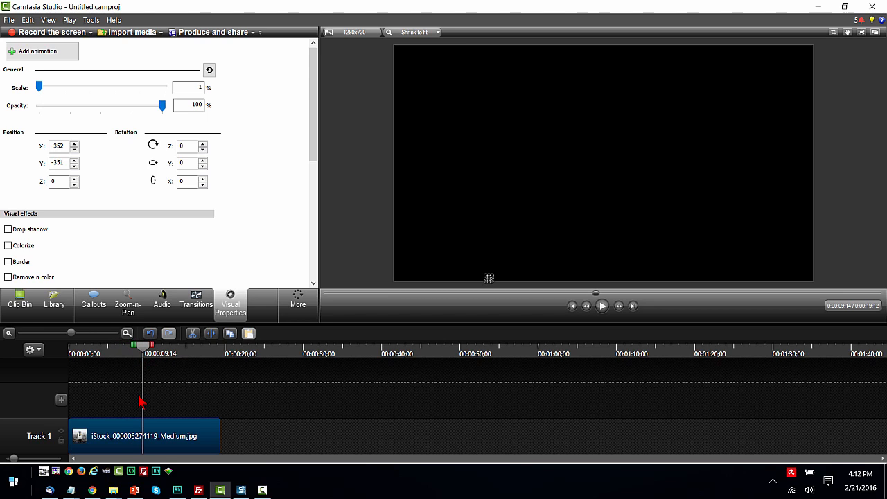
{"action": "left_click", "coordinate": [58, 55]}
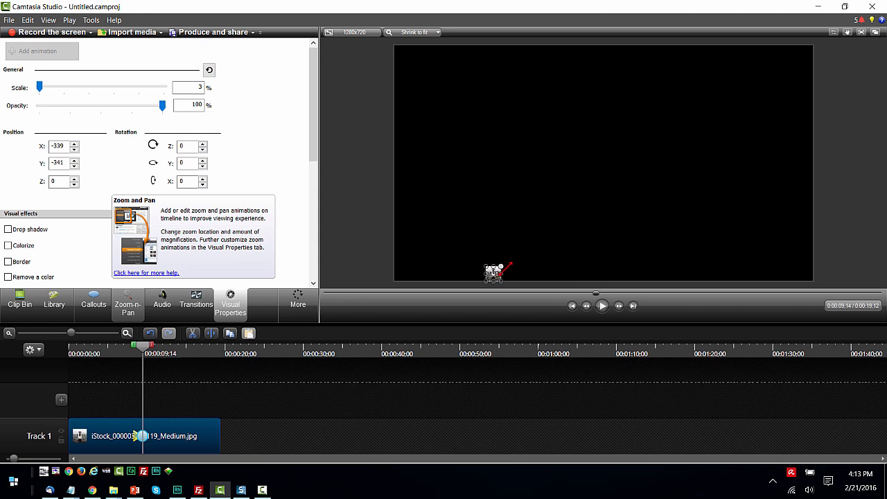
{"action": "left_click_drag", "start_coordinate": [508, 266], "coordinate": [713, 142]}
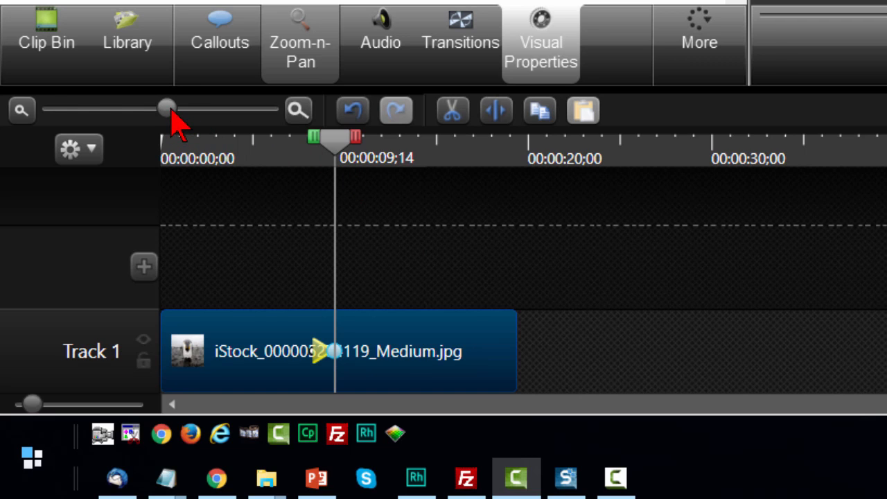
Move the whole animation arrow to the start of the image clip and preview it from the beginning.
{"action": "left_click_drag", "start_coordinate": [171, 113], "coordinate": [199, 114]}
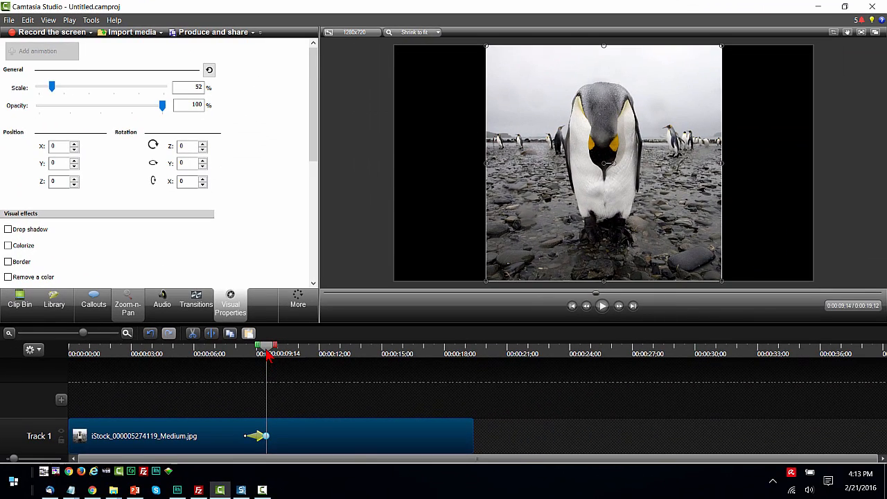
{"action": "left_click_drag", "start_coordinate": [267, 350], "coordinate": [239, 376]}
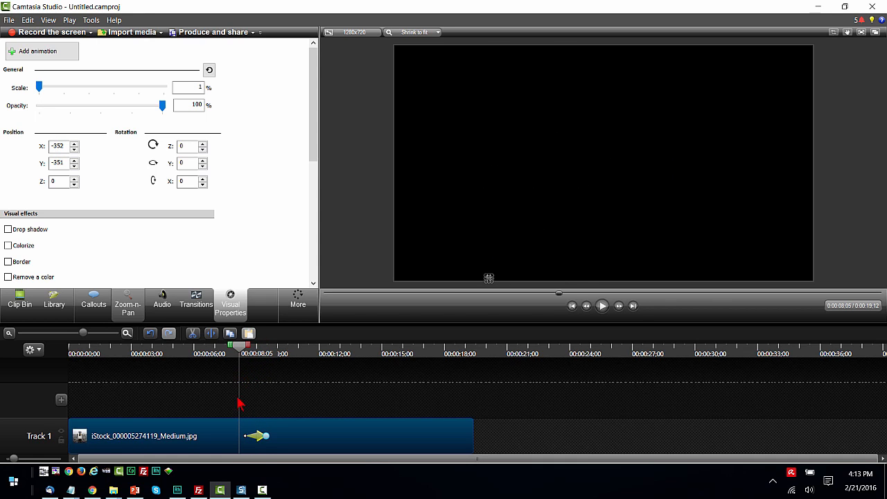
{"action": "left_click_drag", "start_coordinate": [258, 438], "coordinate": [81, 436]}
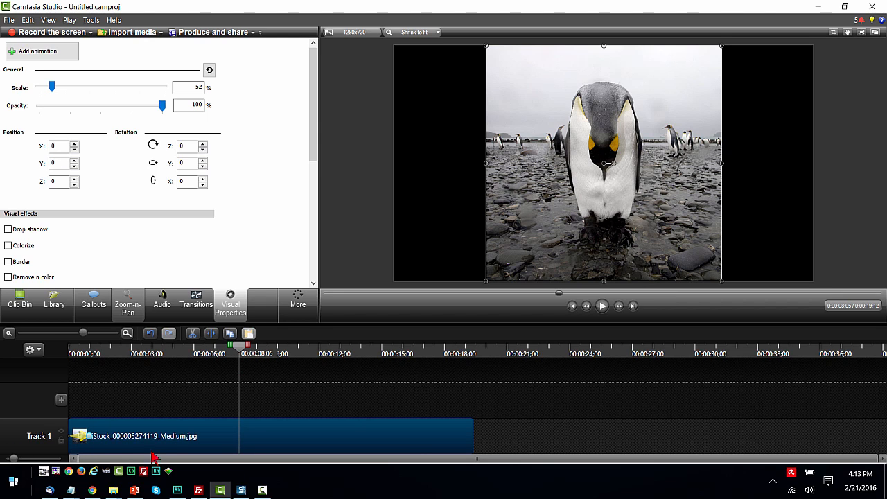
{"action": "left_click_drag", "start_coordinate": [241, 352], "coordinate": [58, 364]}
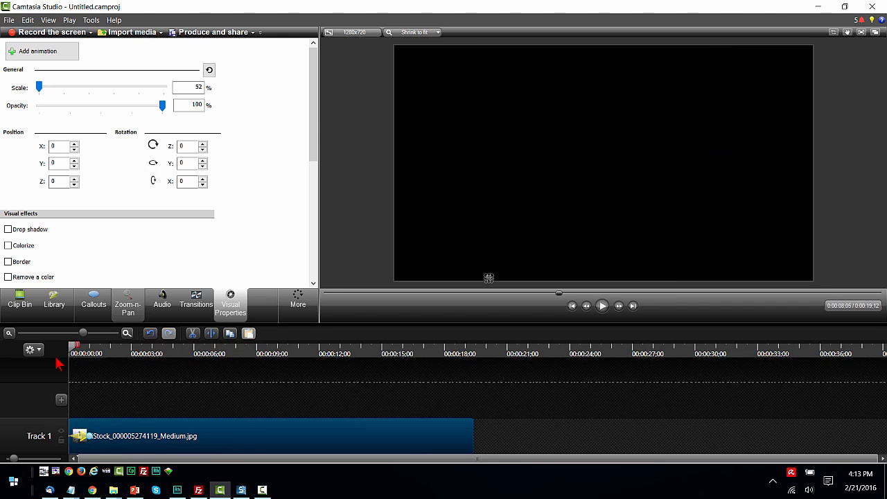
{"action": "left_click", "coordinate": [602, 308]}
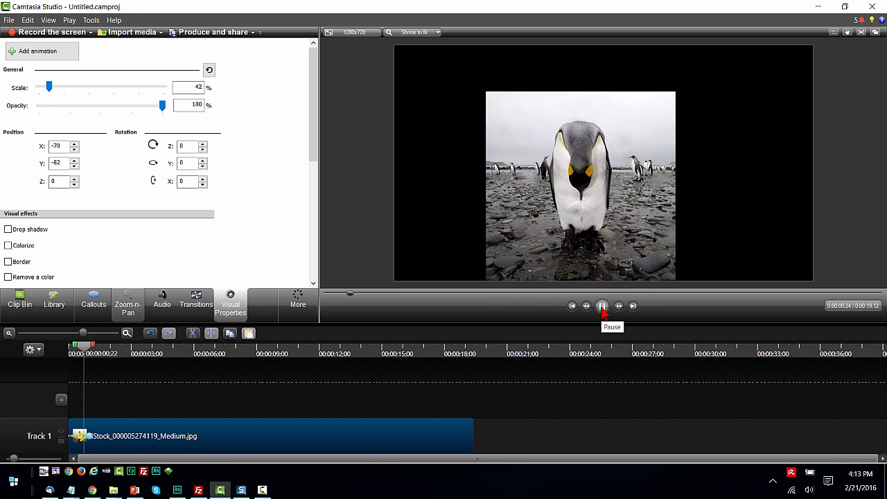
{"action": "left_click", "coordinate": [602, 308]}
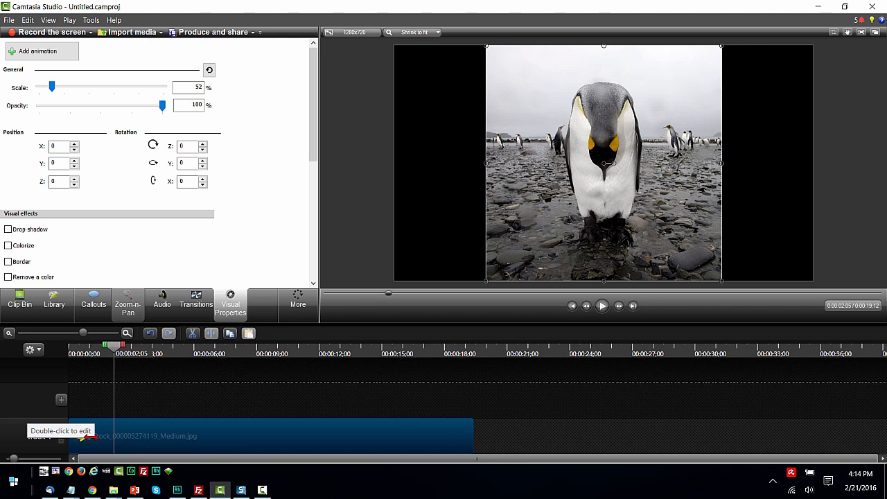
Lengthen the animation so it ends at about 2 seconds, and preview it from the beginning.
{"action": "left_click_drag", "start_coordinate": [90, 436], "coordinate": [115, 436]}
{"action": "left_click_drag", "start_coordinate": [118, 347], "coordinate": [36, 364]}
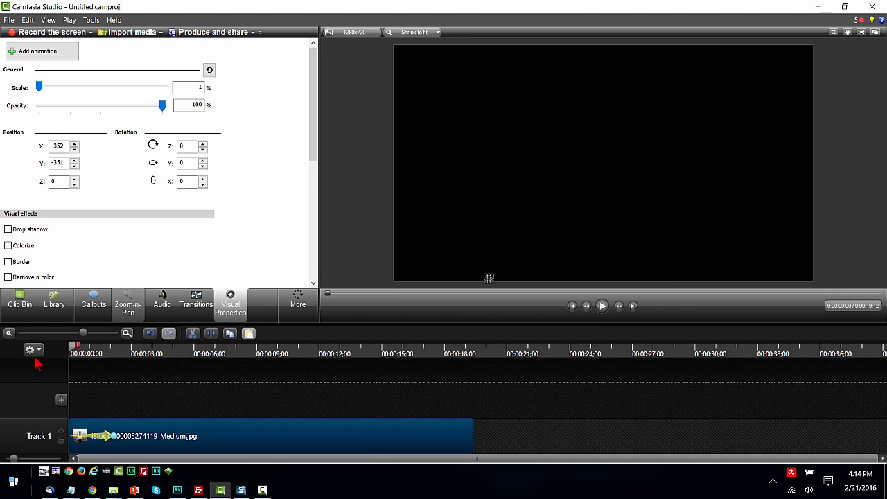
{"action": "left_click", "coordinate": [603, 309]}
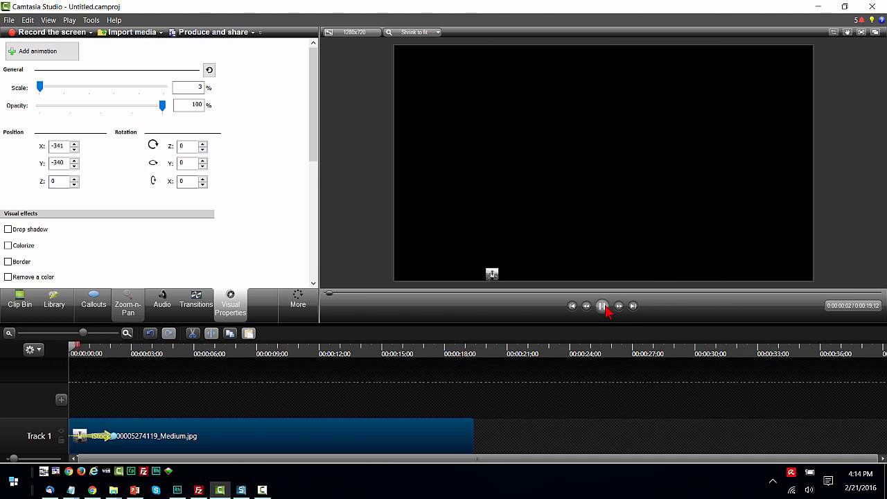
{"action": "left_click", "coordinate": [609, 311]}
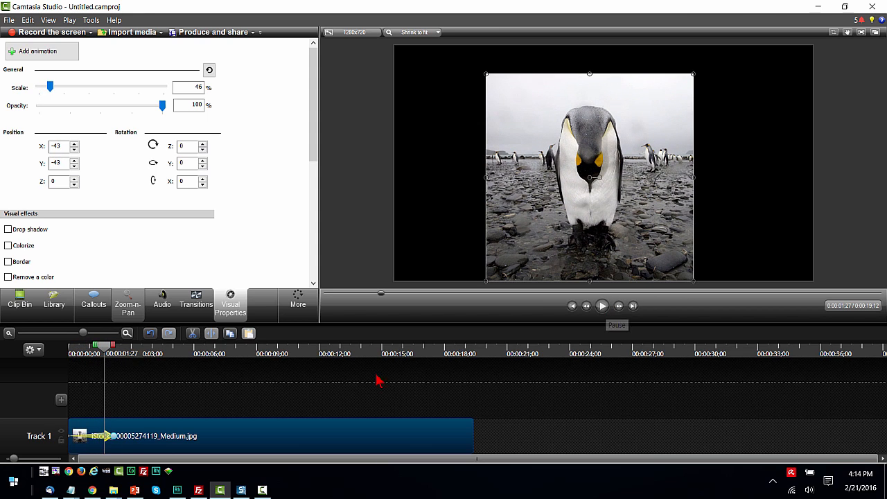
Stretch the animation so it ends at about 9 seconds, and preview the slower growth from the beginning.
{"action": "left_click_drag", "start_coordinate": [179, 435], "coordinate": [262, 436]}
{"action": "left_click_drag", "start_coordinate": [112, 355], "coordinate": [53, 355]}
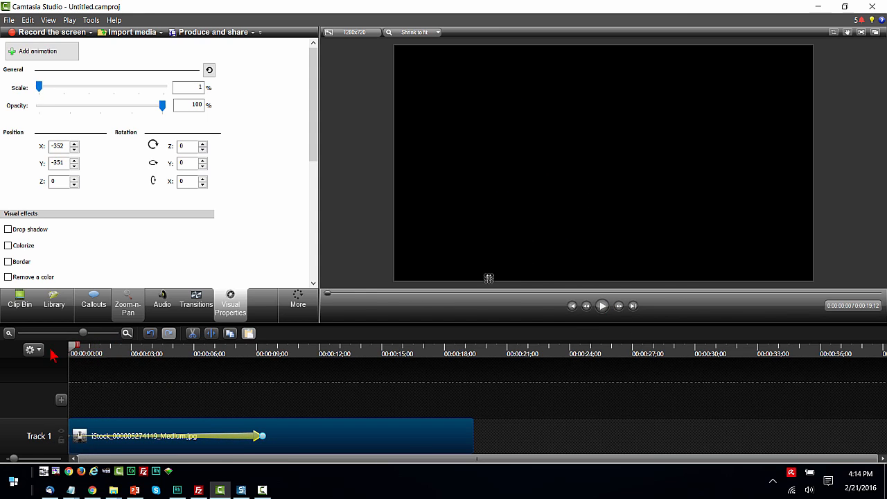
{"action": "left_click", "coordinate": [602, 305]}
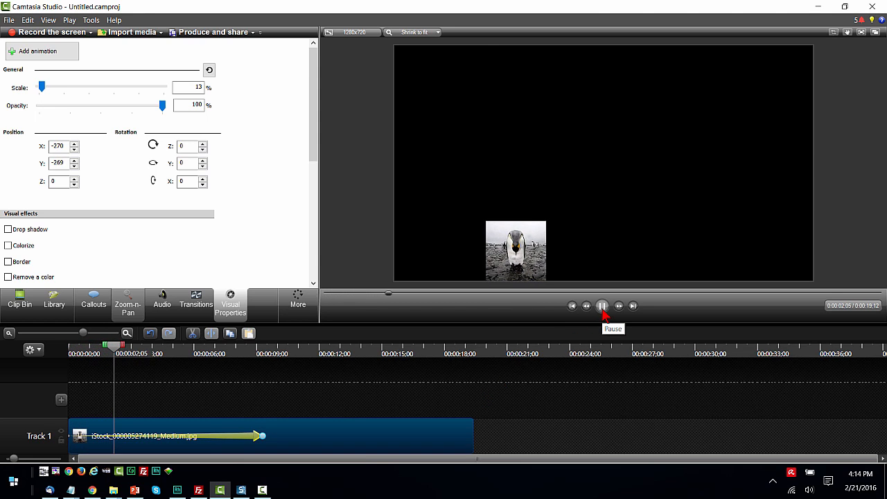
{"action": "left_click", "coordinate": [602, 308]}
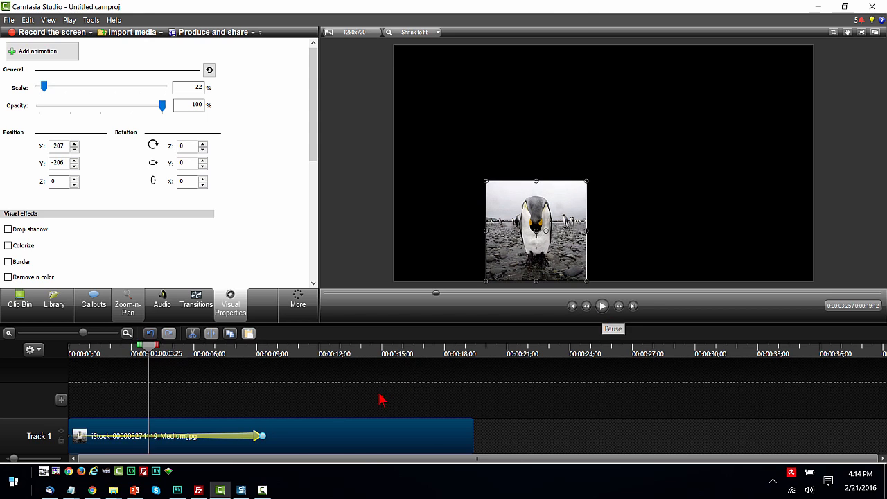
Adjust the animation to run from about 6 to 9.5 seconds, preview it, and return the playhead to its start at about 0:00:06;05.
{"action": "left_click_drag", "start_coordinate": [261, 436], "coordinate": [240, 464]}
{"action": "left_click_drag", "start_coordinate": [97, 355], "coordinate": [178, 351]}
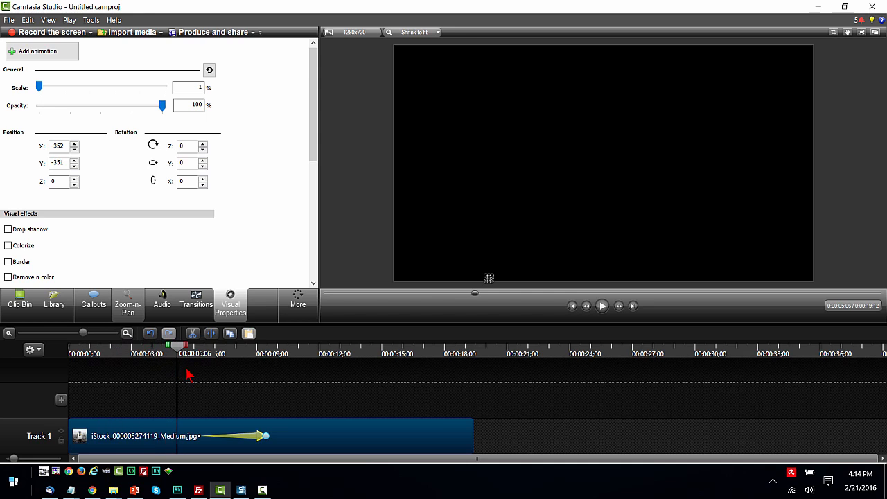
{"action": "left_click", "coordinate": [601, 309]}
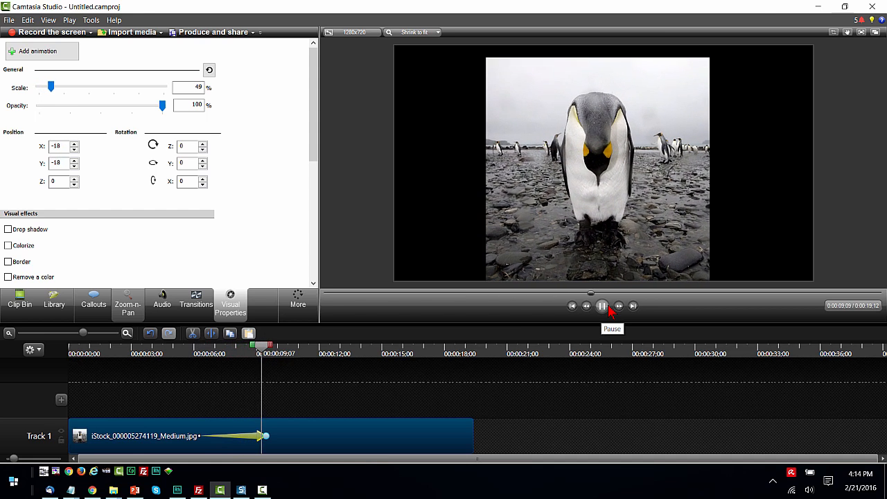
{"action": "left_click", "coordinate": [608, 309]}
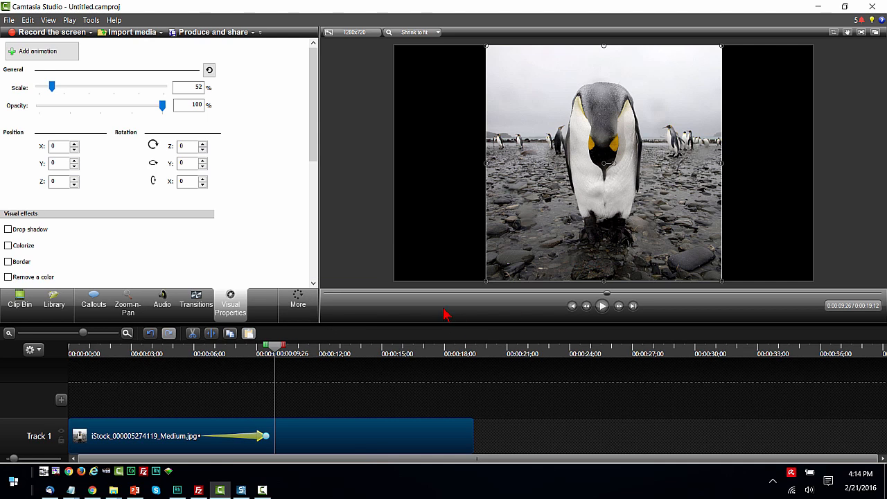
{"action": "left_click_drag", "start_coordinate": [275, 350], "coordinate": [198, 376]}
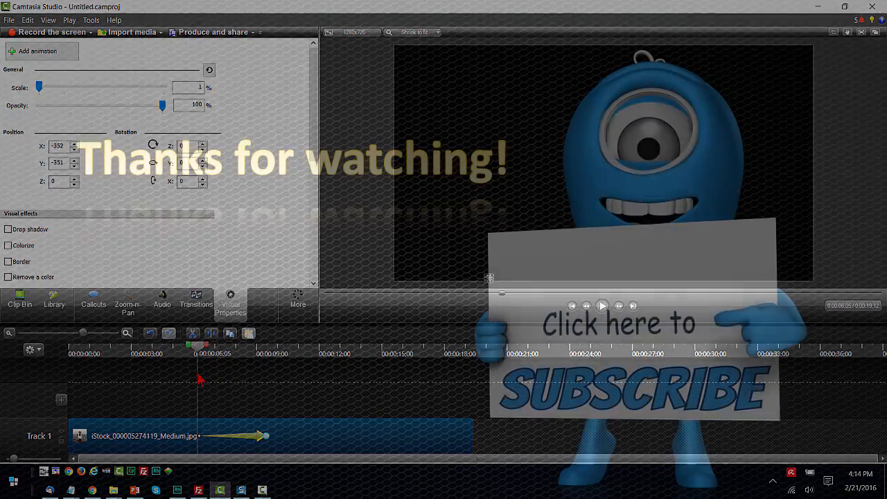